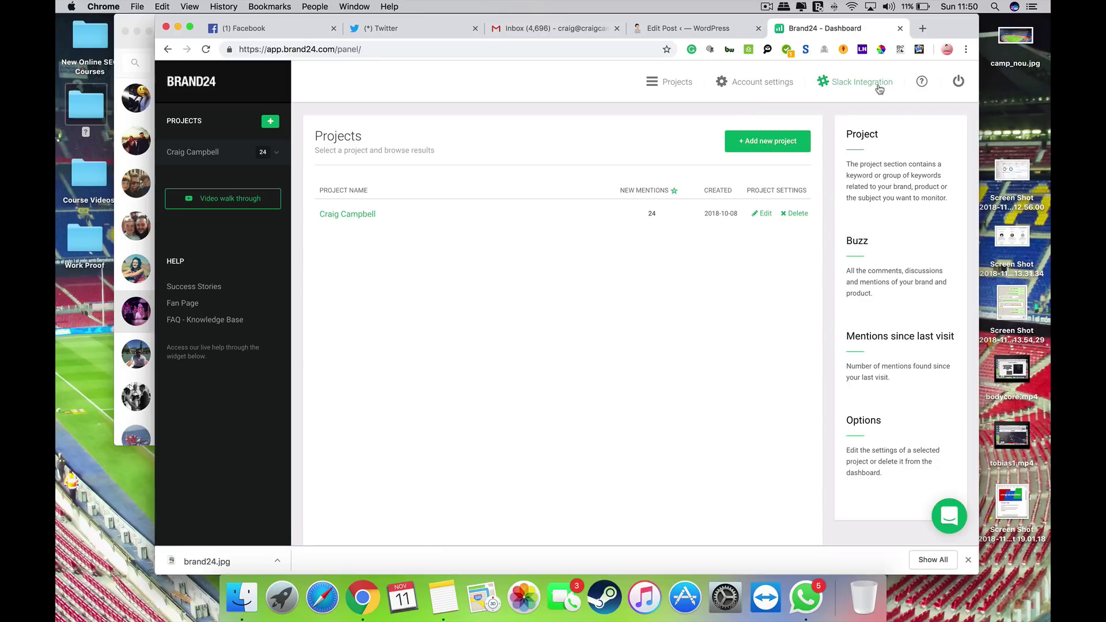
# Step: Create a new project tracking the keyword 'seo' in English and start collecting its mentions
pyautogui.click(667, 86)
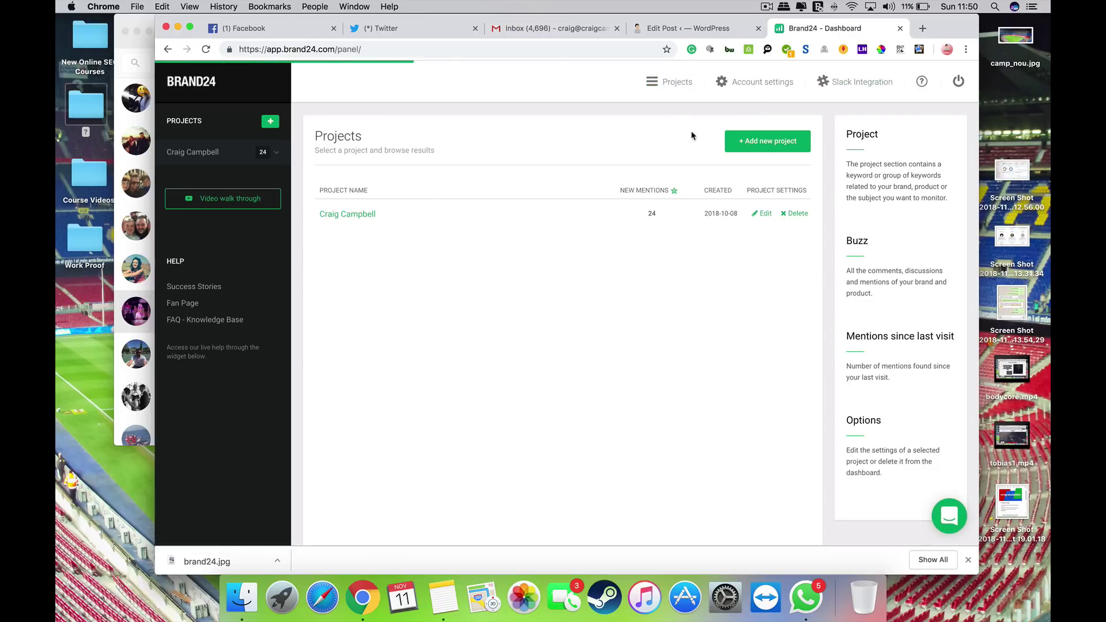
pyautogui.click(760, 142)
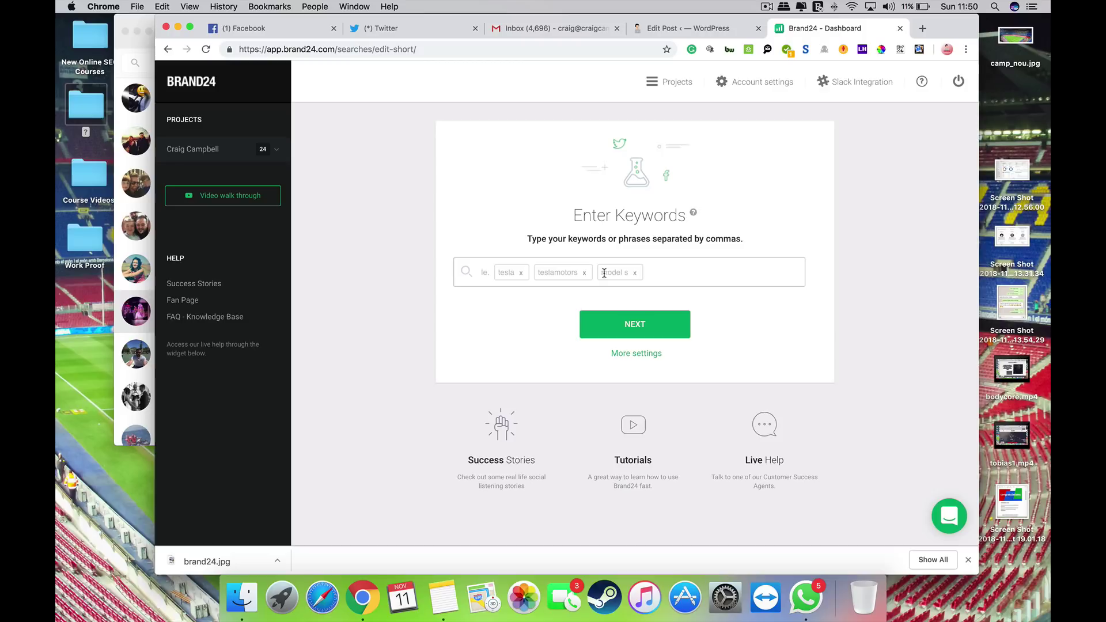
pyautogui.click(660, 273)
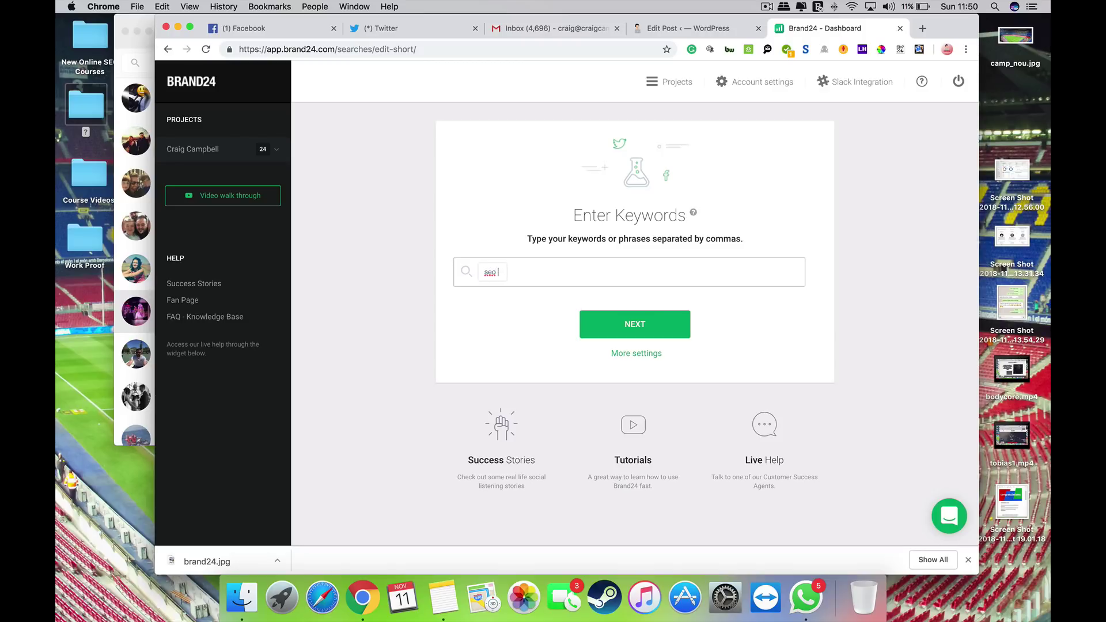
pyautogui.write('seo')
pyautogui.press('Return')
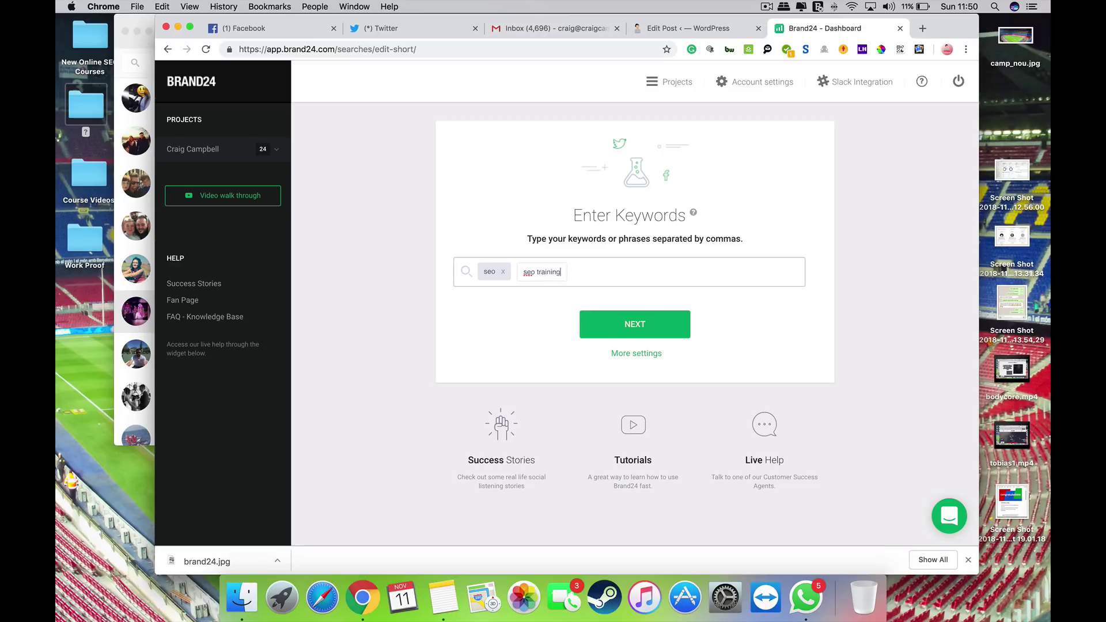
pyautogui.click(689, 333)
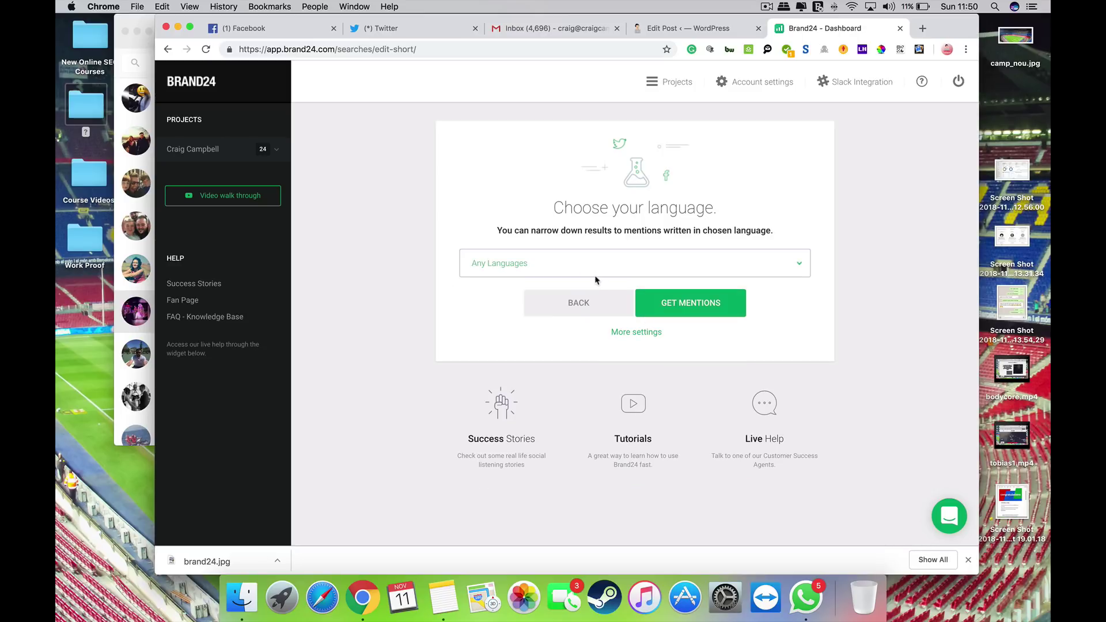
pyautogui.click(615, 269)
pyautogui.click(615, 271)
pyautogui.click(676, 312)
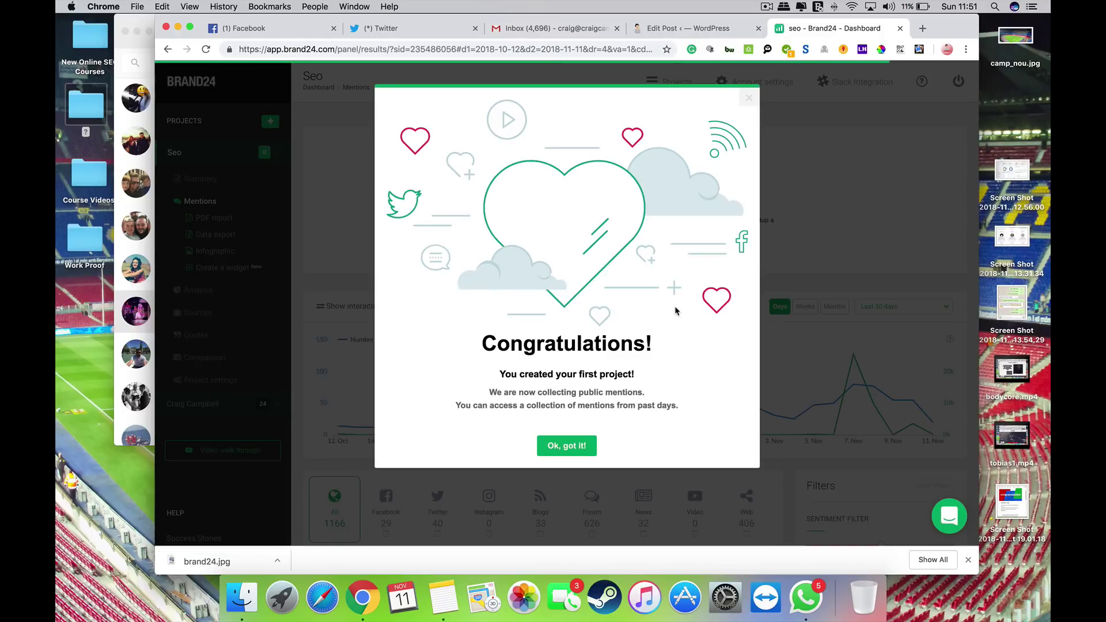
# Step: Dismiss the congratulations notice and step through all five dashboard tour tips to the end
pyautogui.click(573, 444)
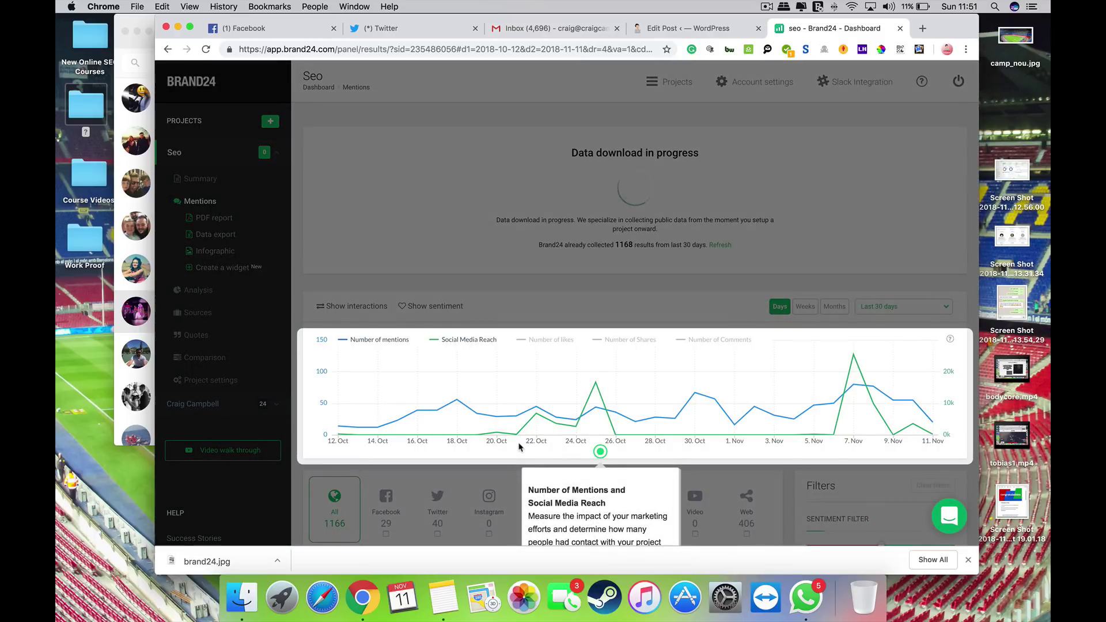
pyautogui.scroll(-3, 518, 445)
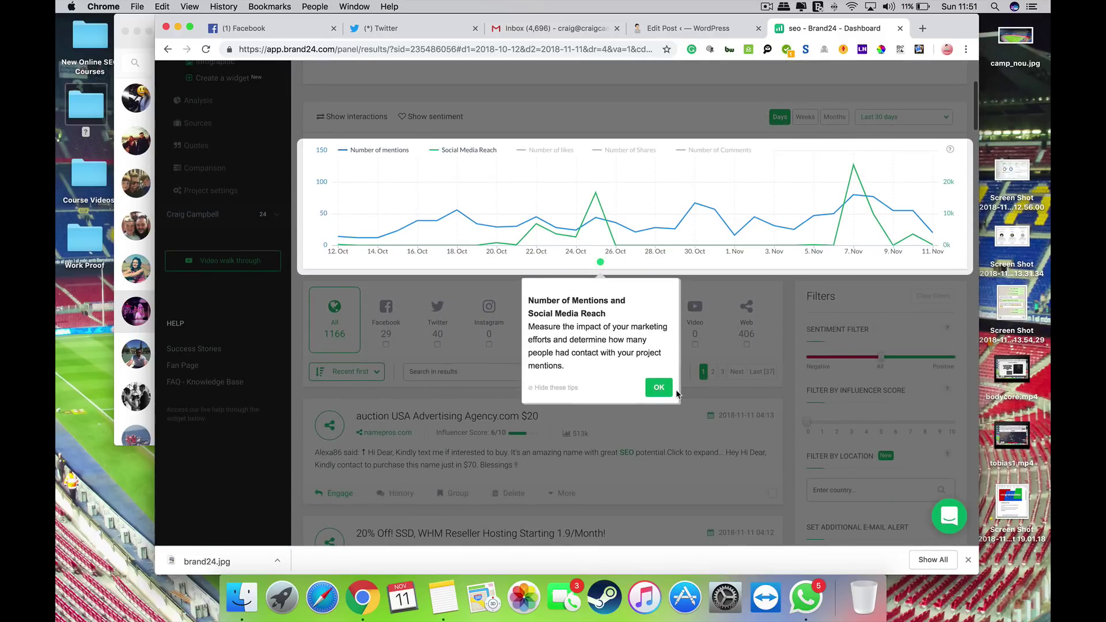
pyautogui.click(659, 387)
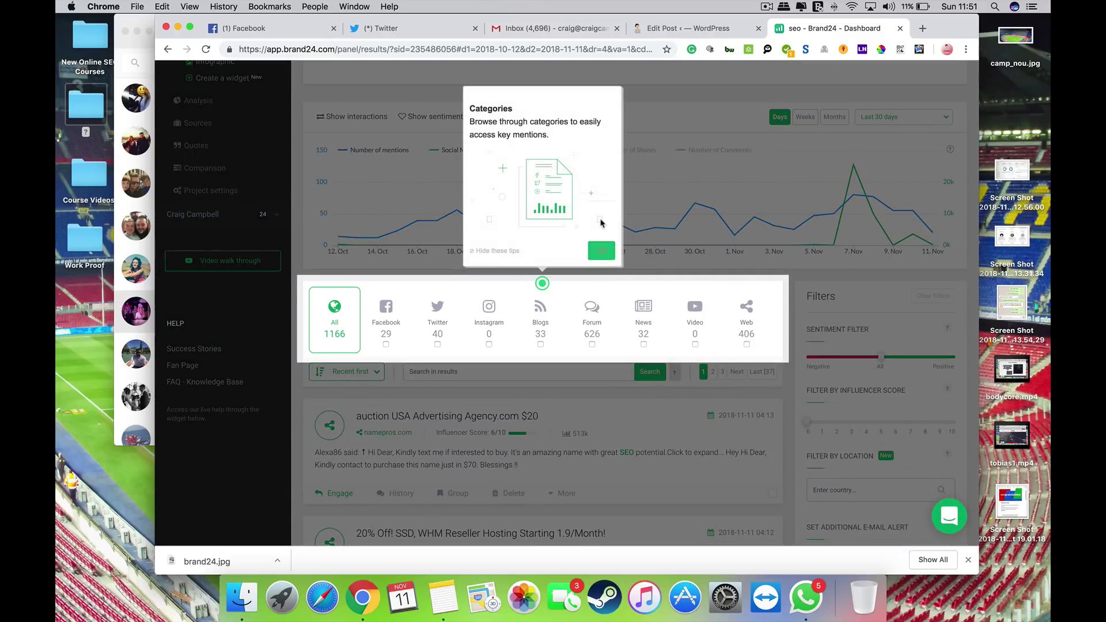
pyautogui.click(601, 250)
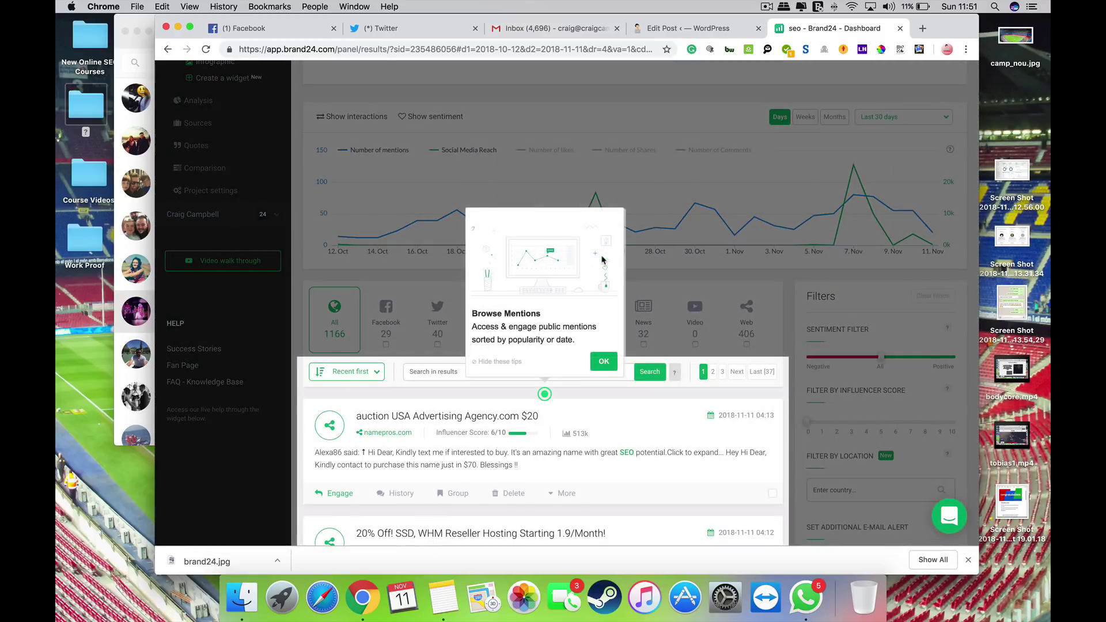
pyautogui.click(603, 362)
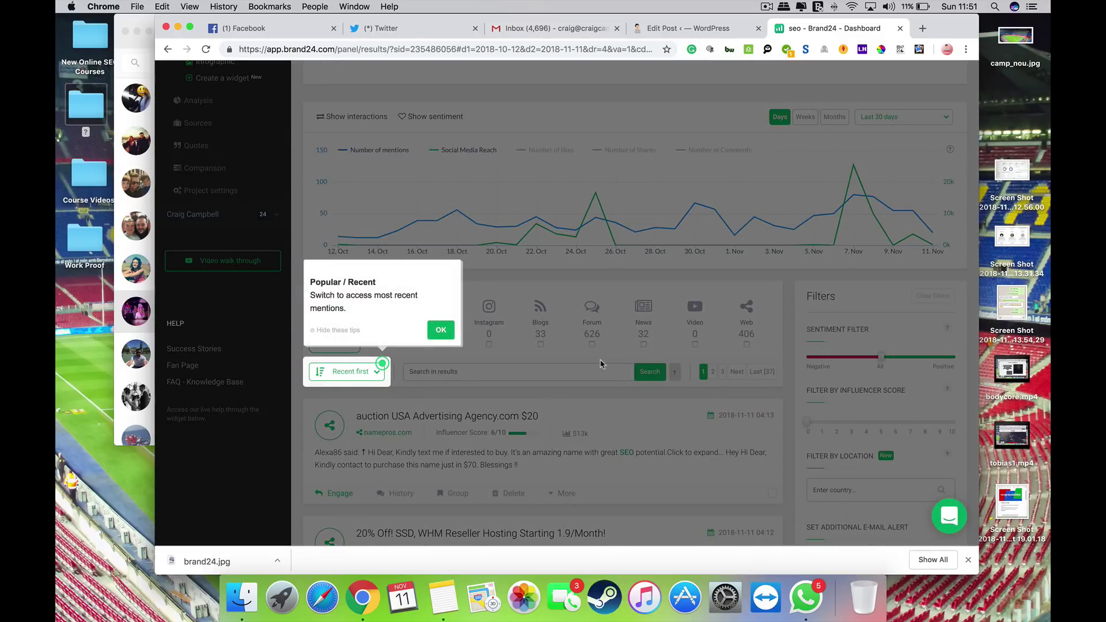
pyautogui.click(441, 330)
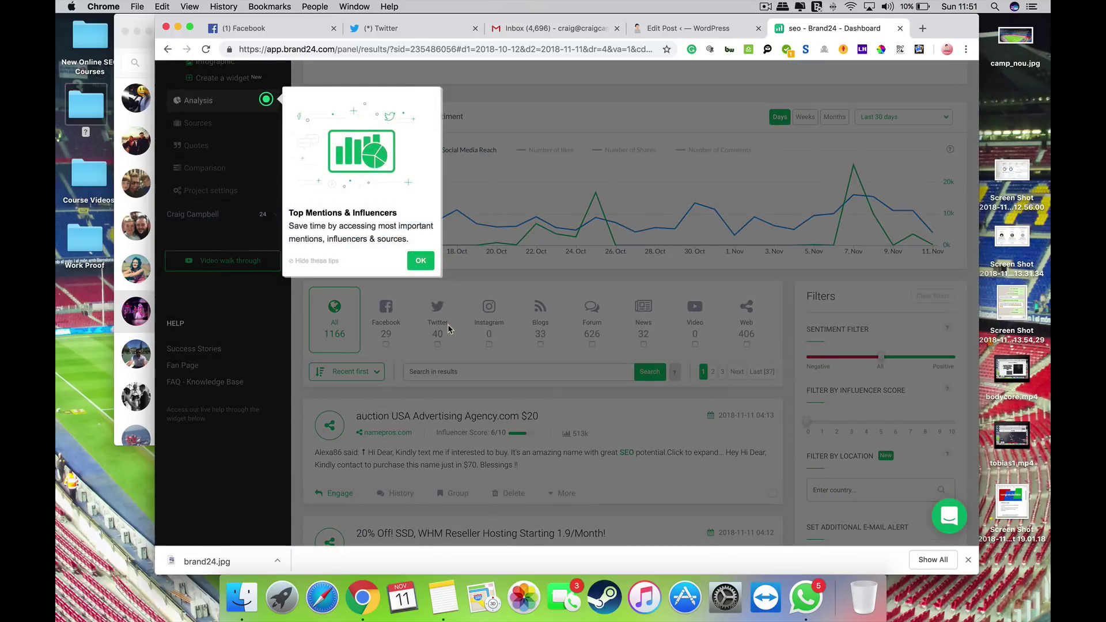
pyautogui.click(423, 260)
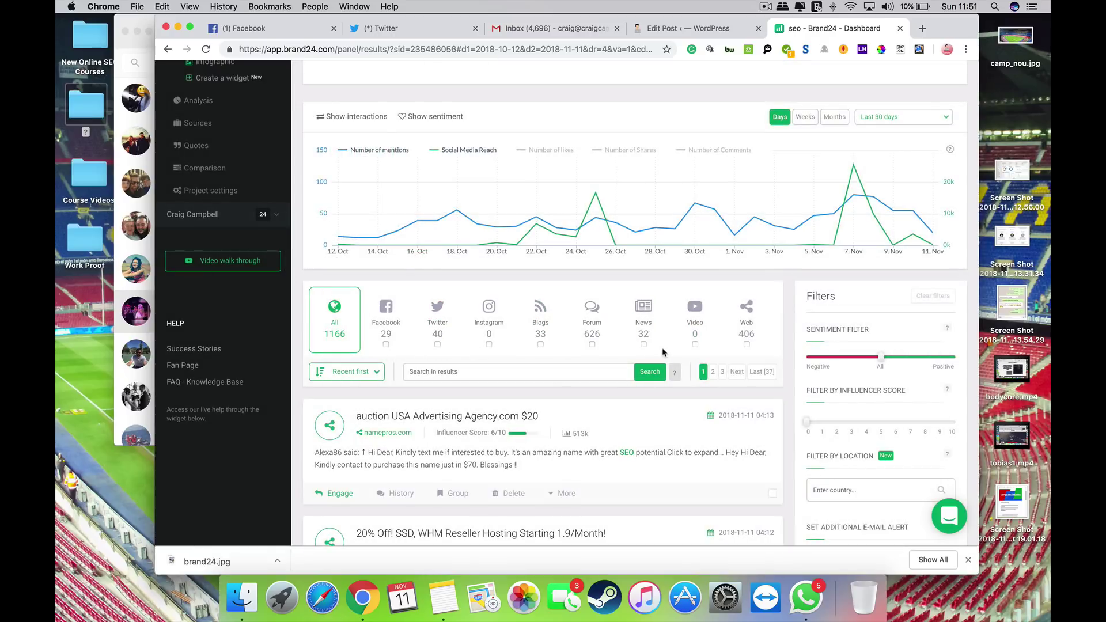
# Step: Look through the seo mentions, then raise the minimum Influencer Score filter to 7
pyautogui.scroll(-5, 668, 352)
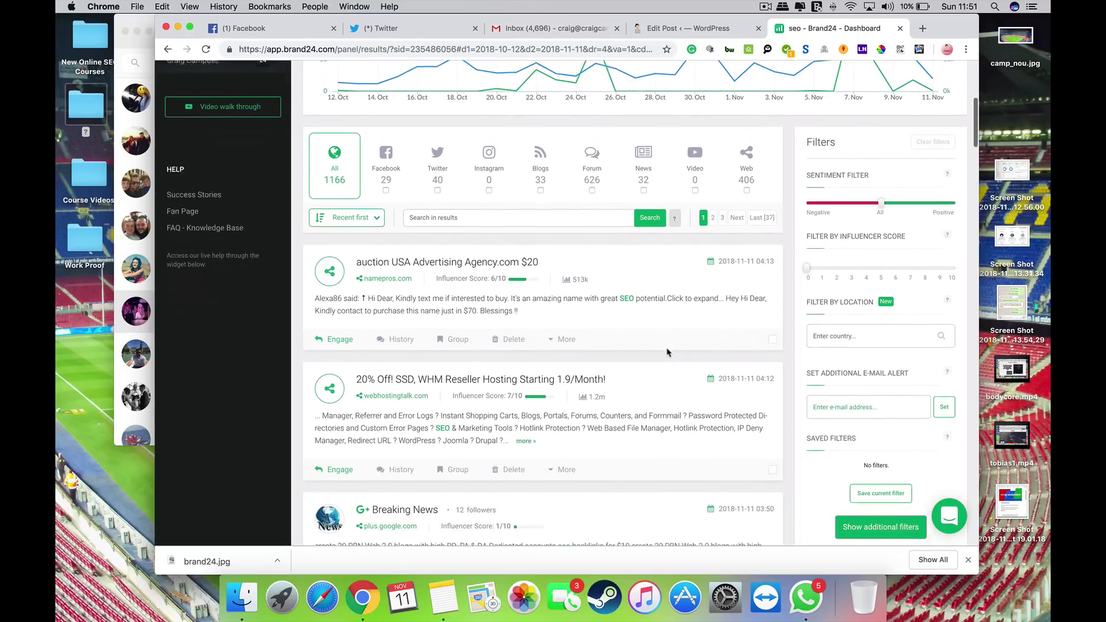
pyautogui.scroll(-3, 638, 348)
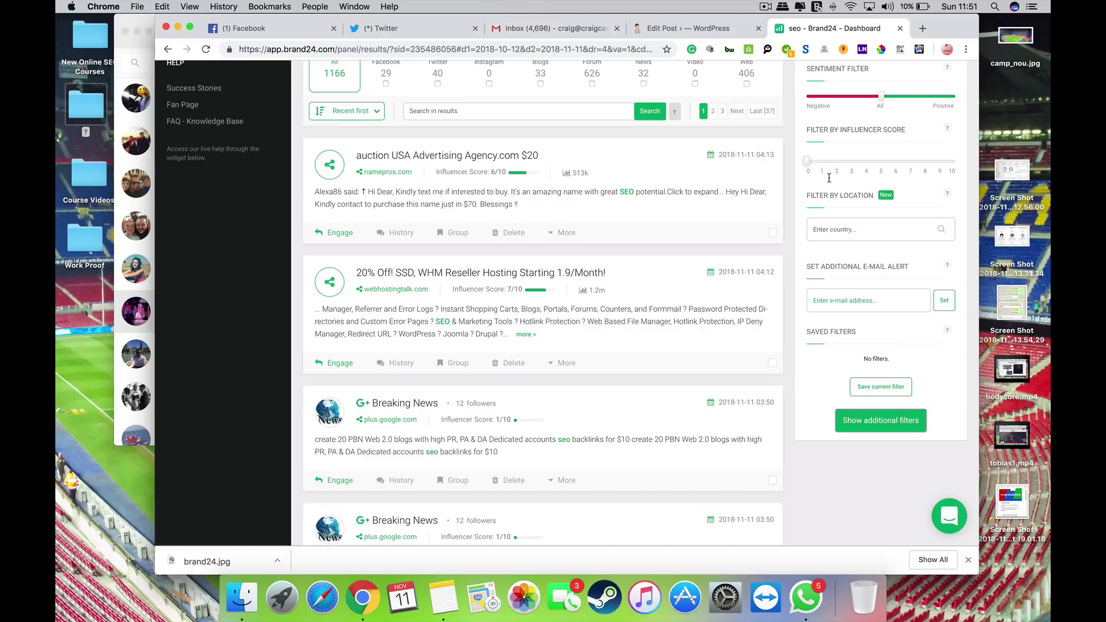
pyautogui.scroll(4, 863, 229)
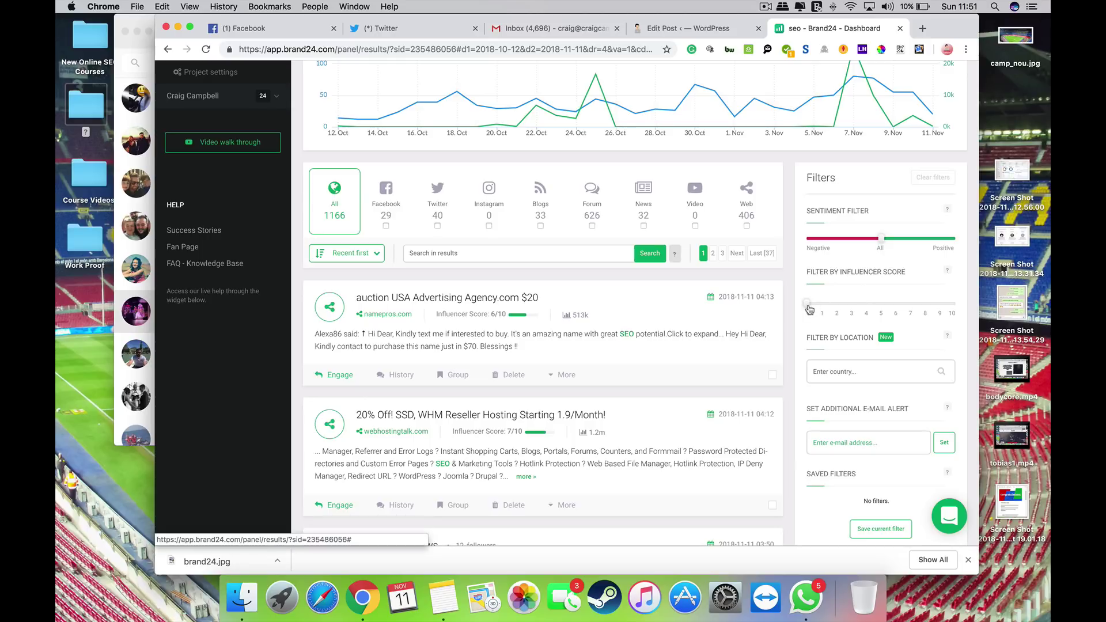
pyautogui.moveTo(809, 309)
pyautogui.mouseDown()
pyautogui.moveTo(895, 307)
pyautogui.moveTo(805, 309)
pyautogui.mouseUp()
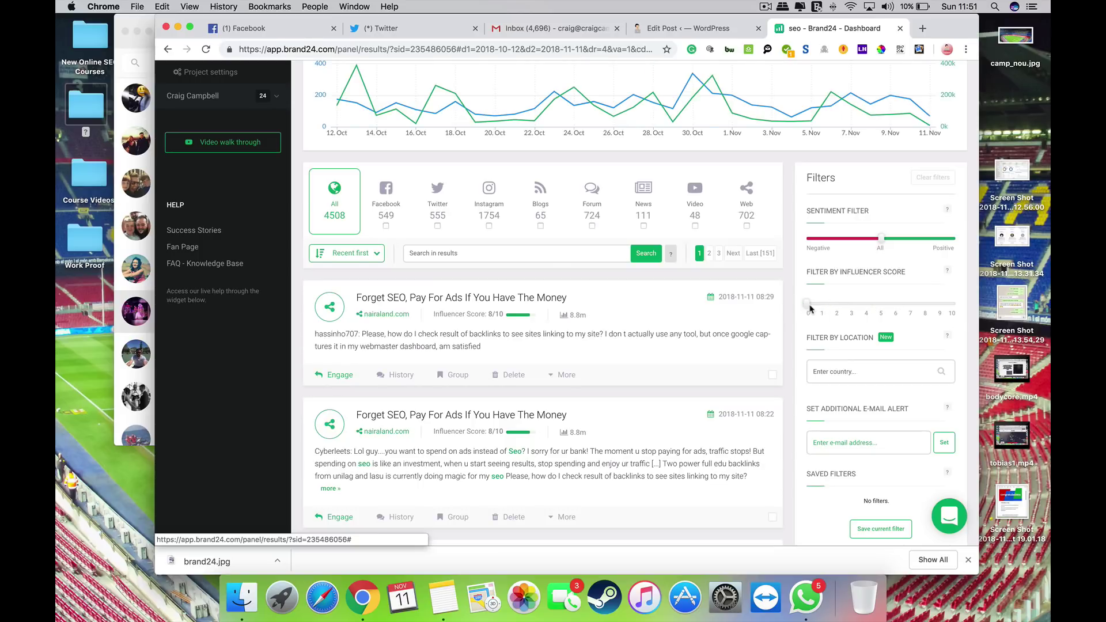
pyautogui.moveTo(809, 308); pyautogui.dragTo(873, 308)
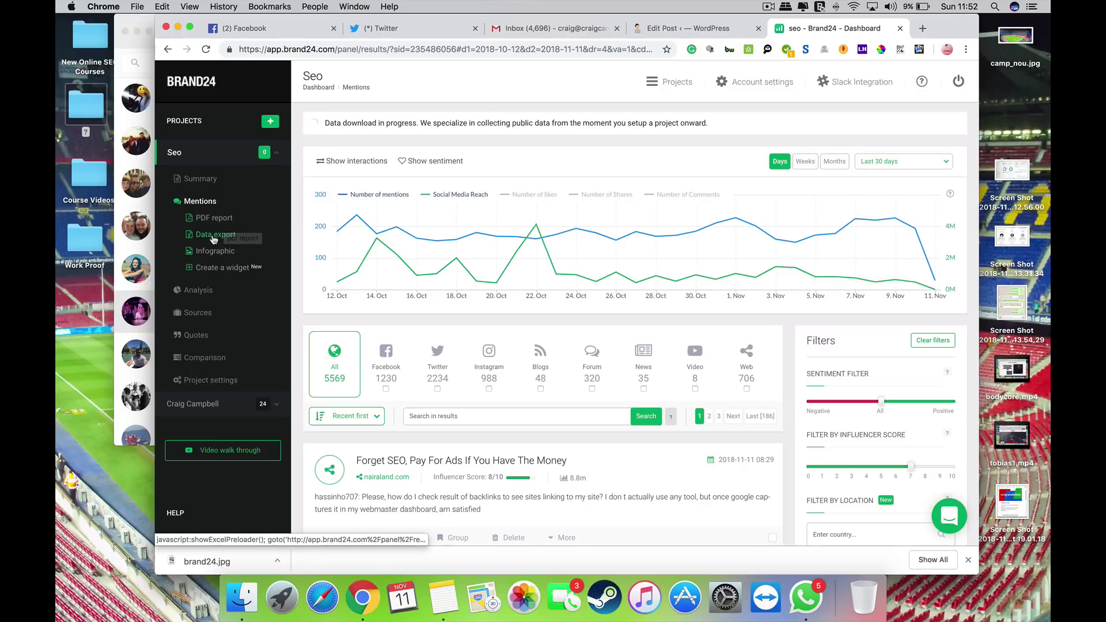
pyautogui.click(223, 252)
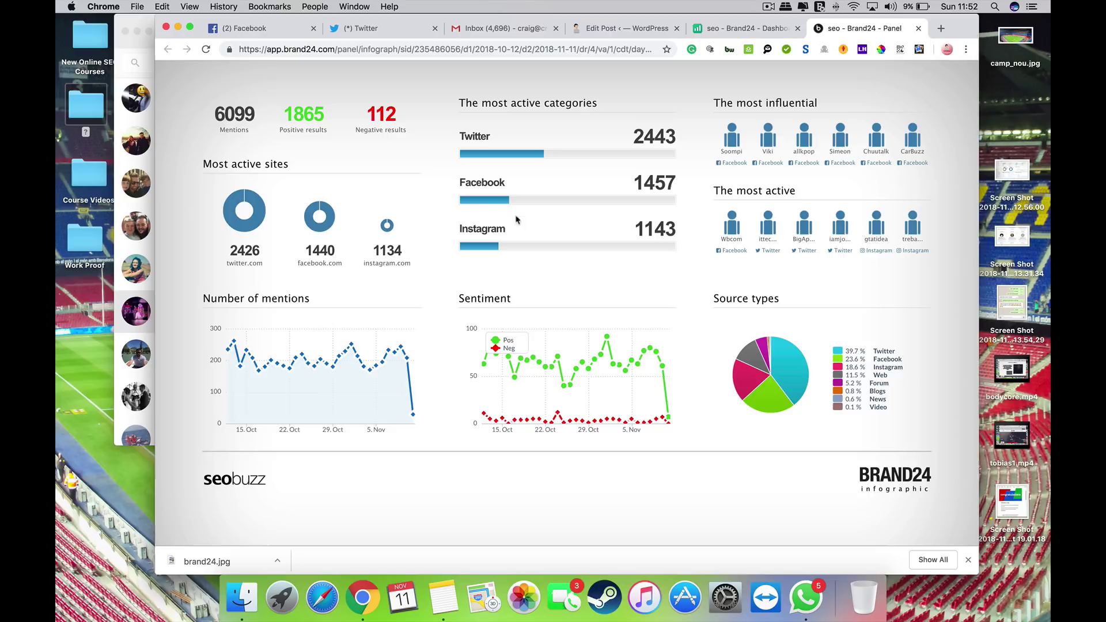
pyautogui.click(918, 29)
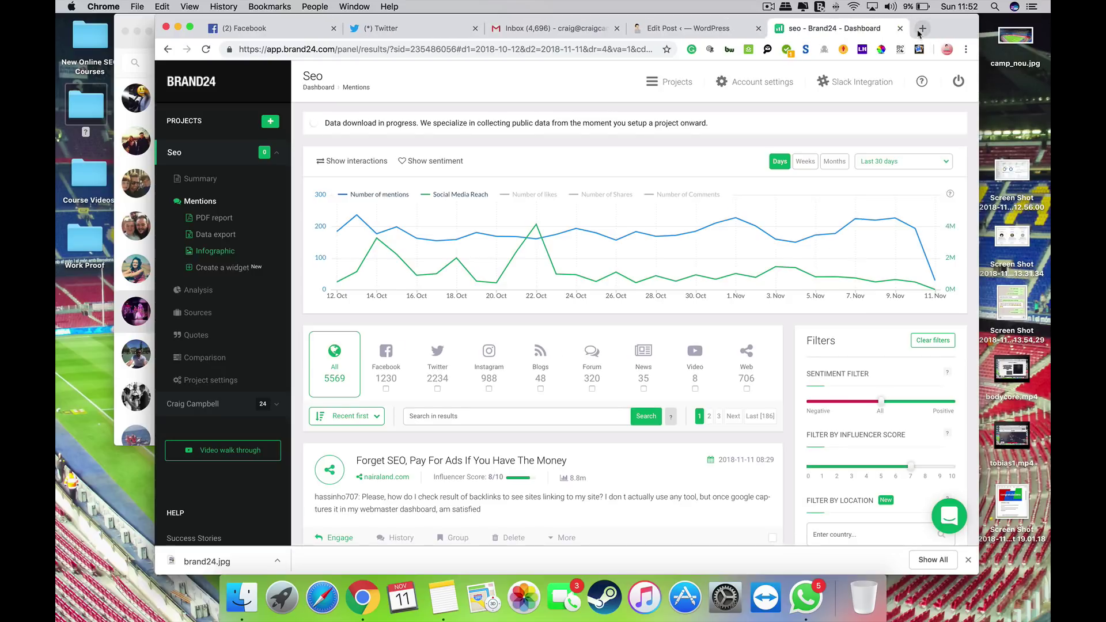
pyautogui.click(225, 270)
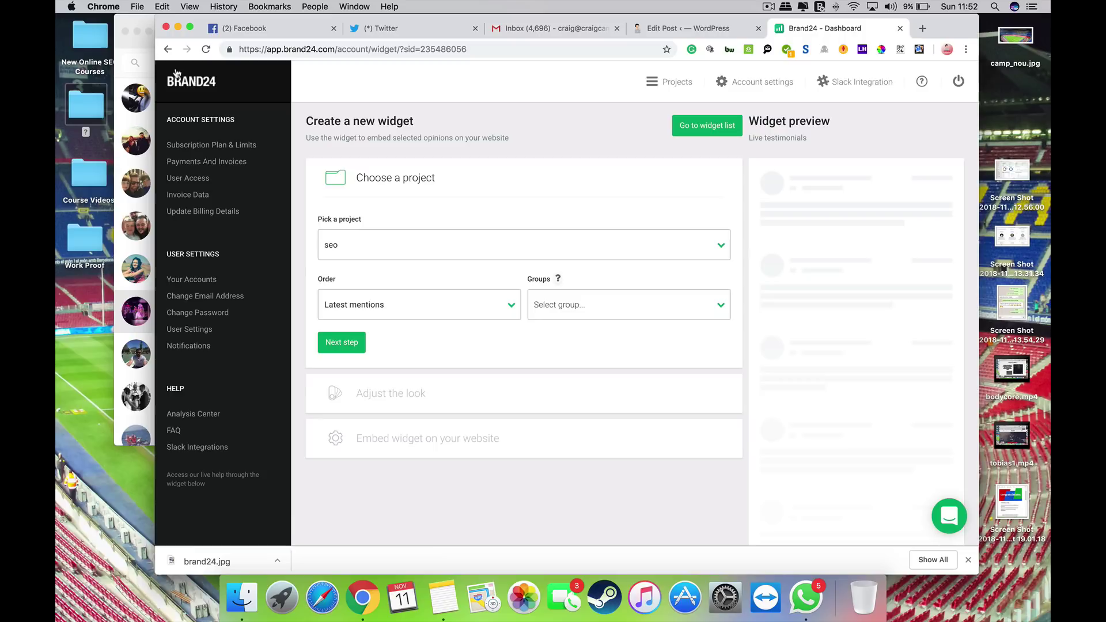
pyautogui.click(167, 50)
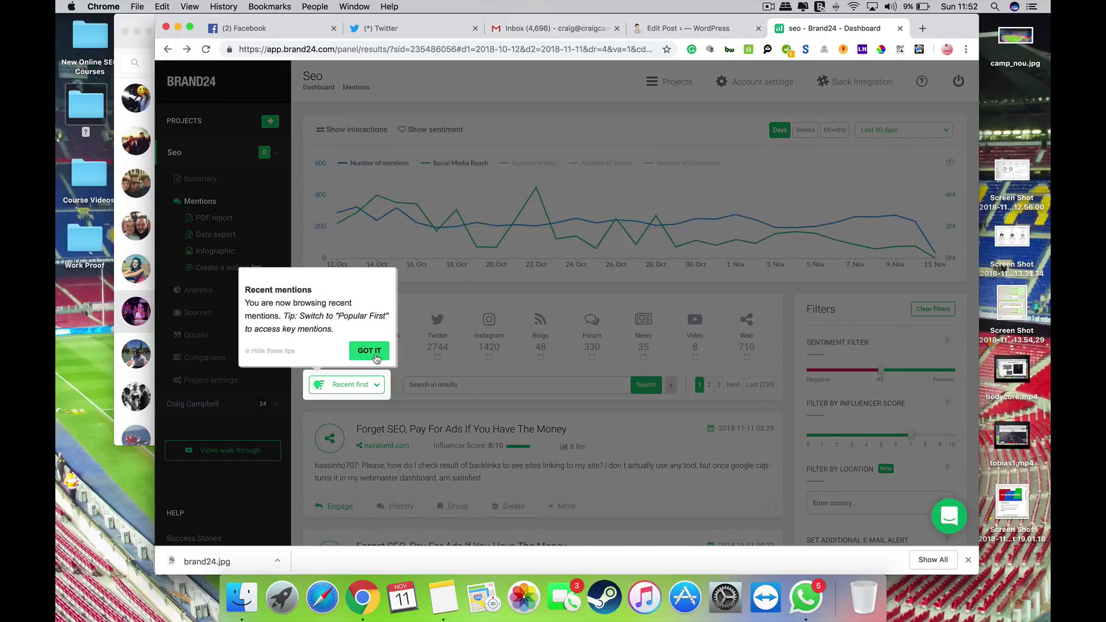
# Step: Dismiss the Recent mentions, Search Filter and Sentiment Filter tips
pyautogui.click(369, 351)
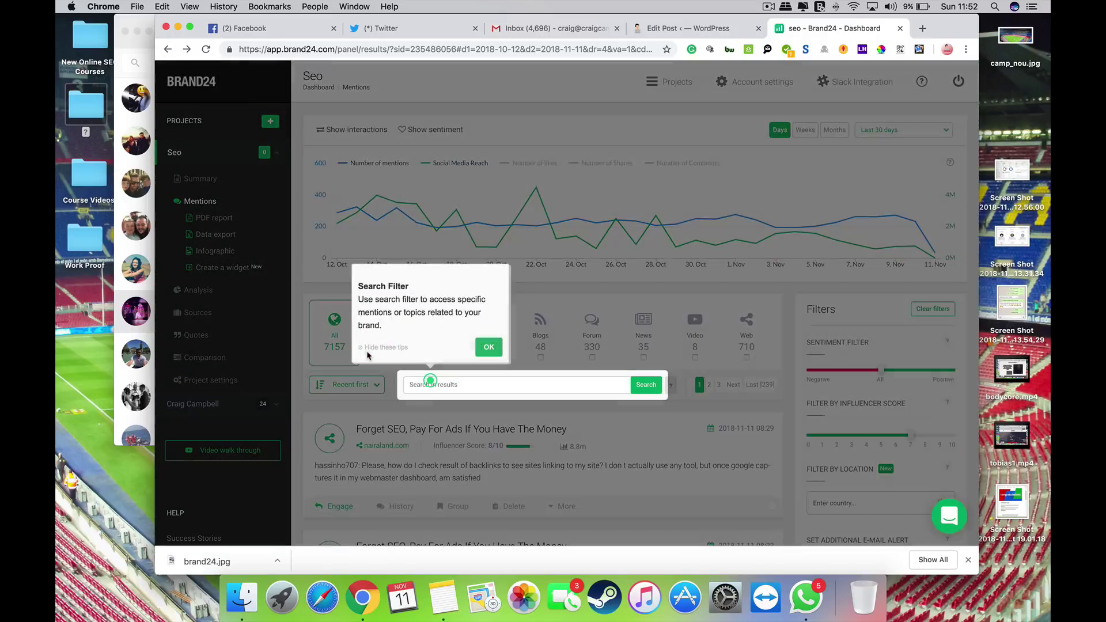
pyautogui.click(488, 347)
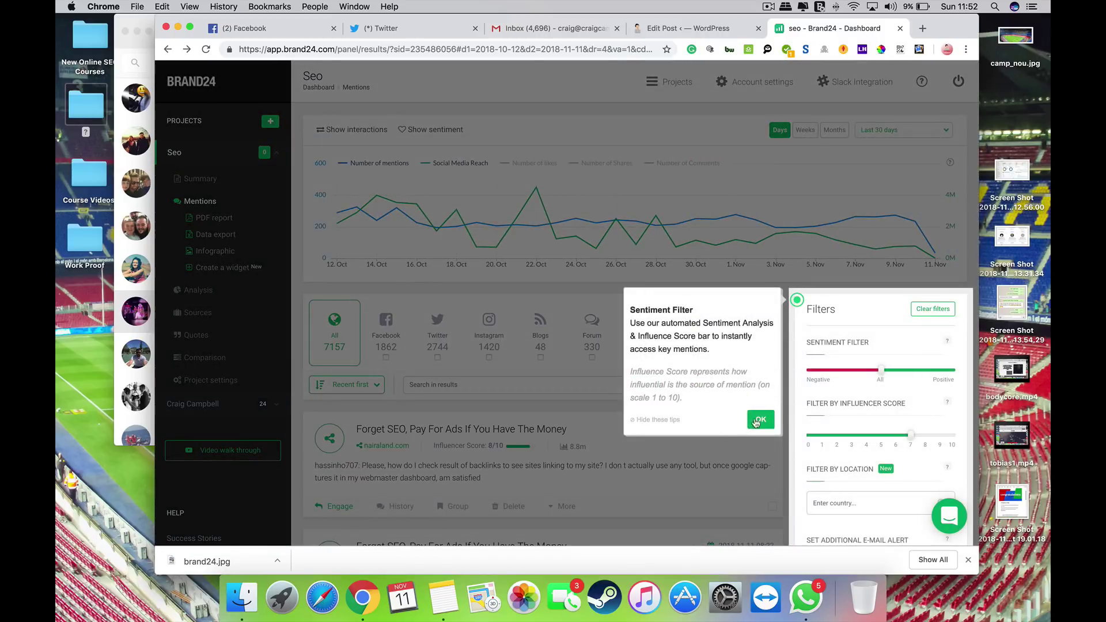
pyautogui.click(757, 419)
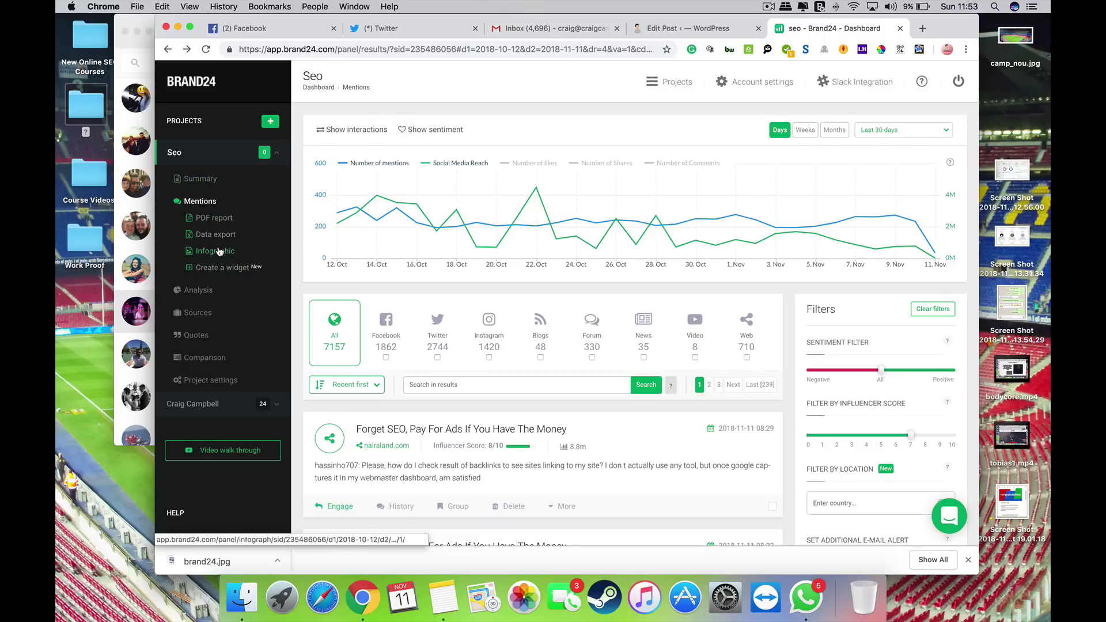
# Step: Open the seo Analysis page and bring up its 'Last 30 days' date-range calendar
pyautogui.click(209, 295)
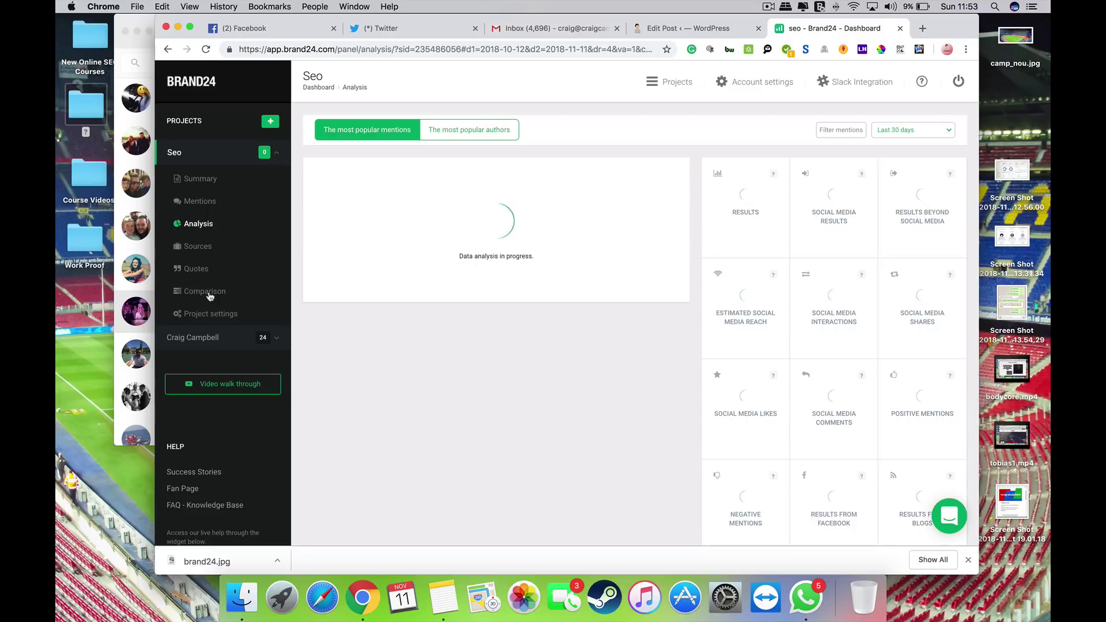
pyautogui.click(906, 133)
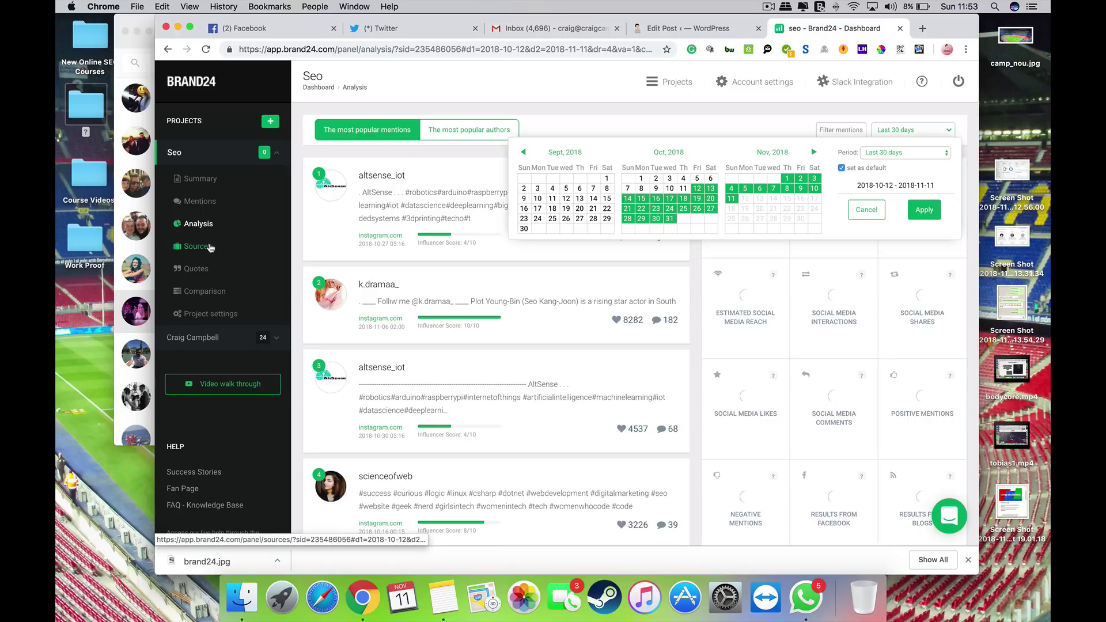
# Step: View the Sources authors ranked by reach, led by Soompi, then go to Quotes
pyautogui.click(209, 247)
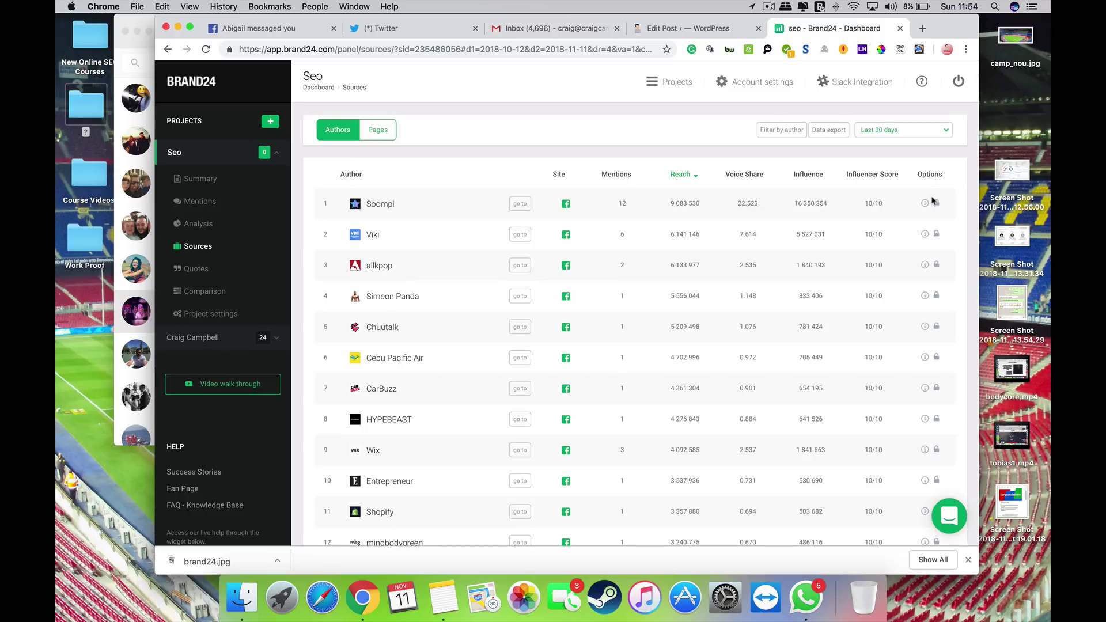
pyautogui.click(199, 268)
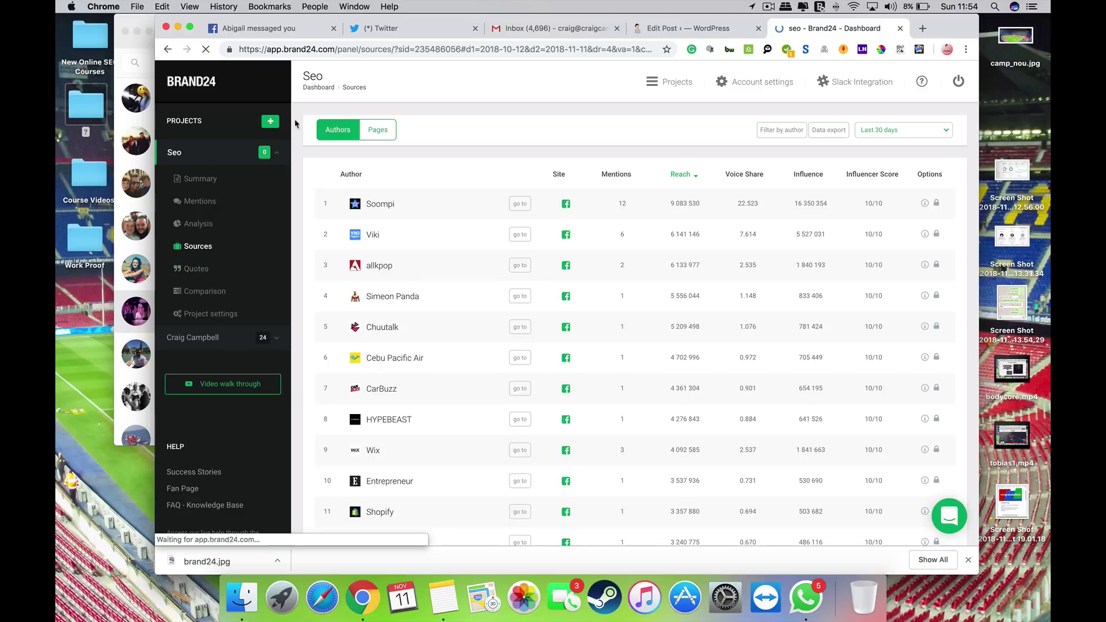
# Step: Close the Facebook tab, dismiss the Highlights introduction, and open the Comparison page
pyautogui.click(334, 28)
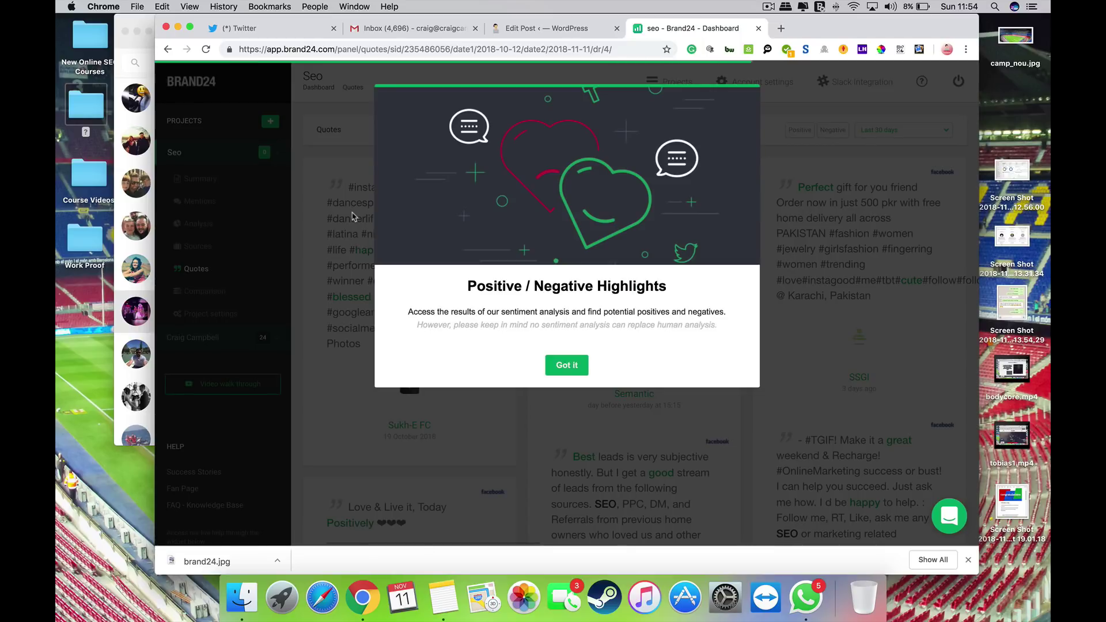
pyautogui.click(575, 366)
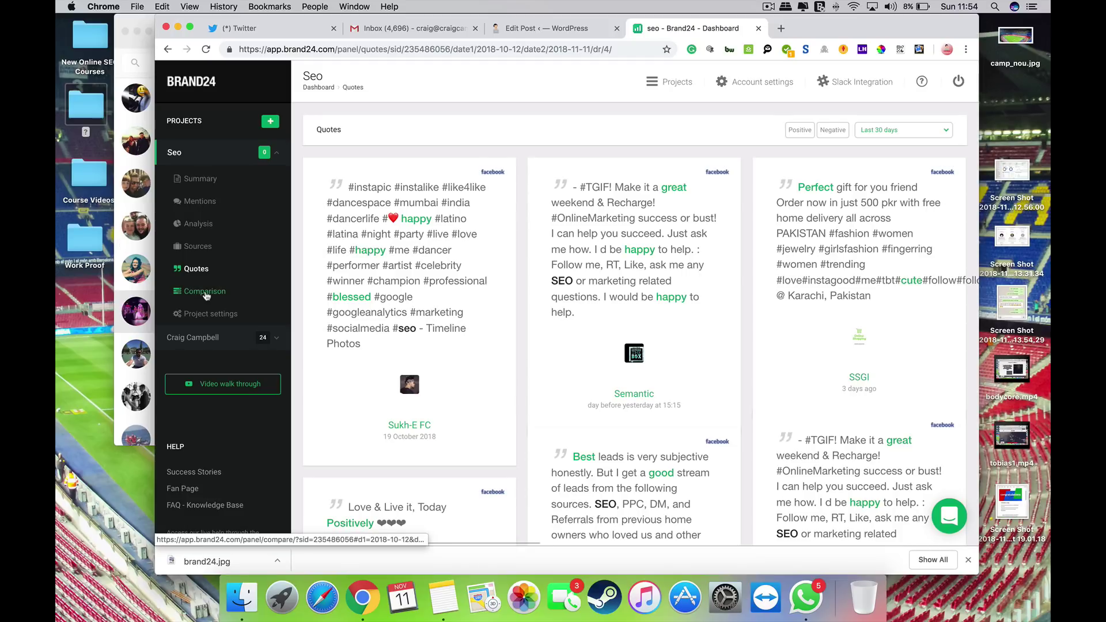
pyautogui.click(205, 292)
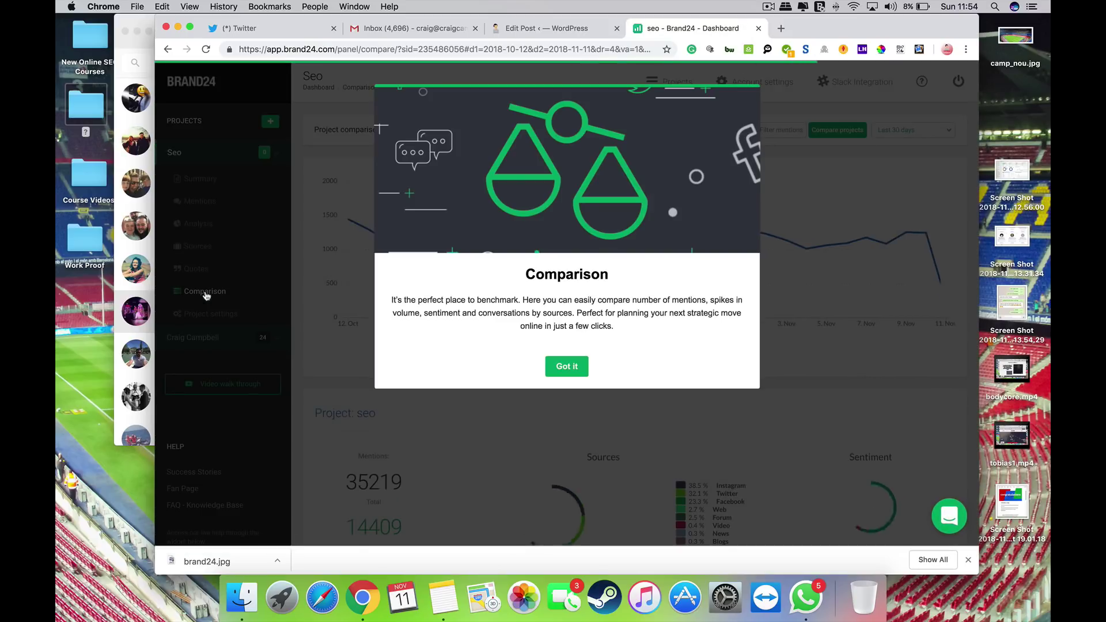
pyautogui.click(567, 367)
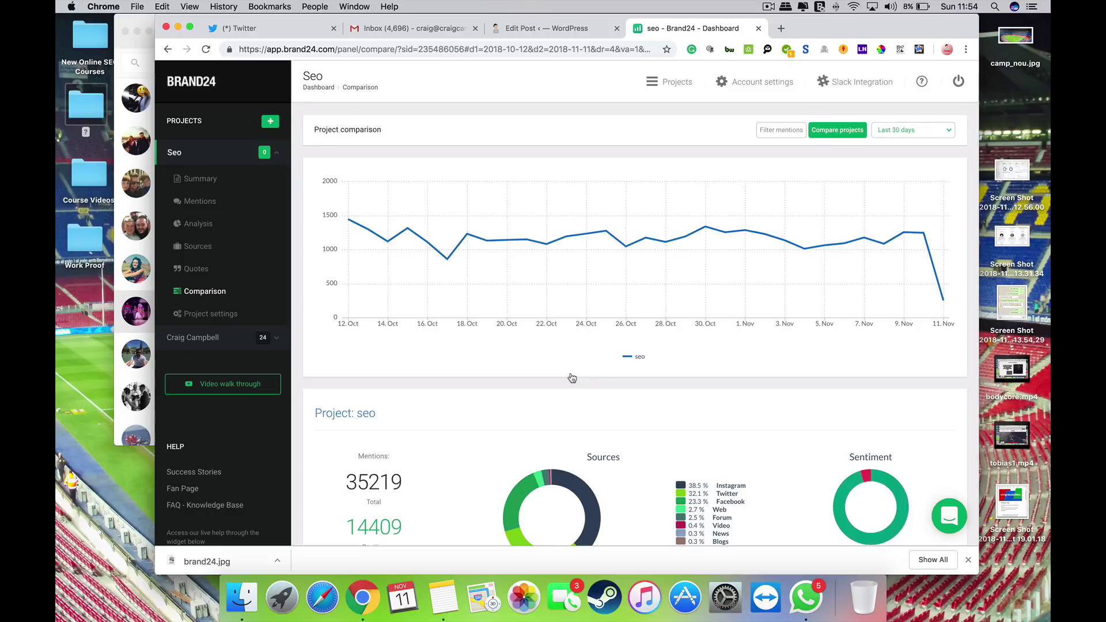
pyautogui.scroll(-5, 571, 375)
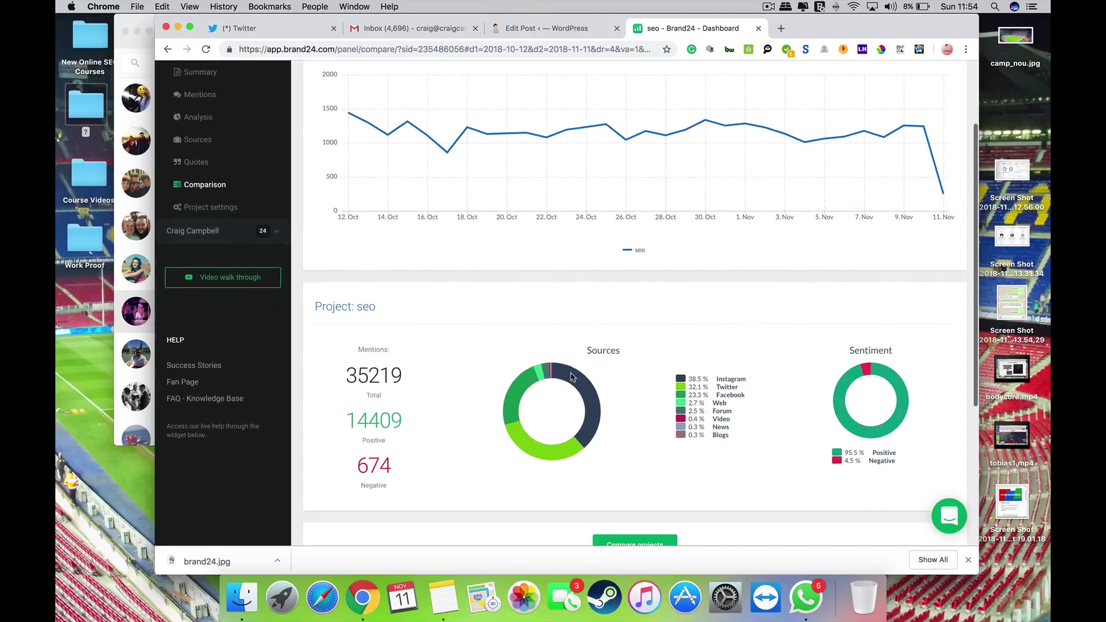
pyautogui.scroll(3, 570, 374)
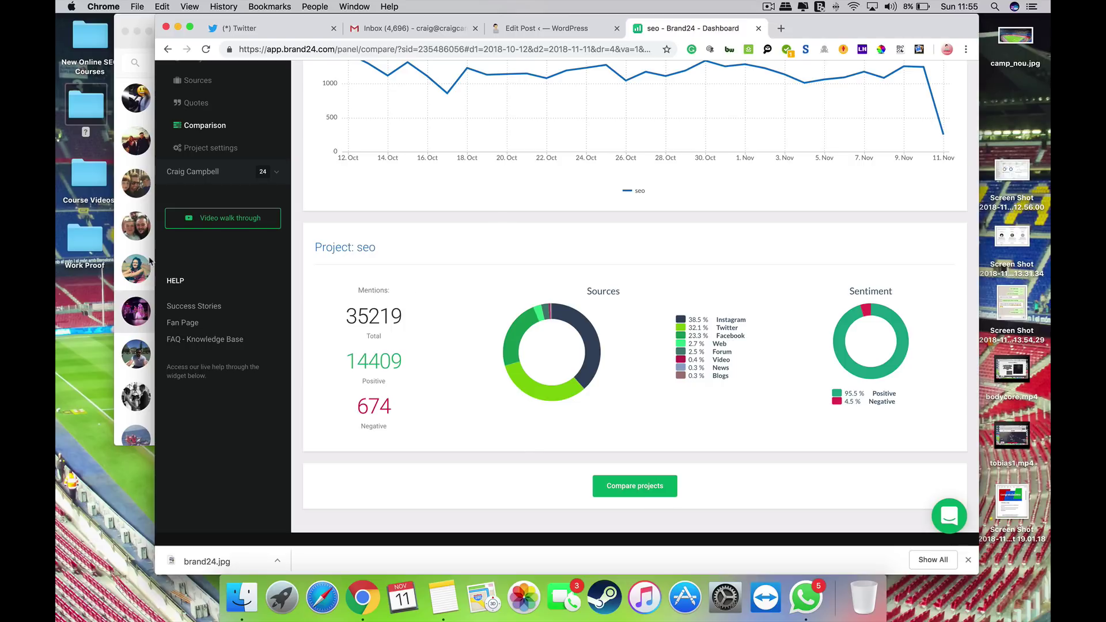
# Step: Review the seo settings' Sources and Facebook Fan pages, then switch to Craig Campbell's mentions
pyautogui.click(230, 151)
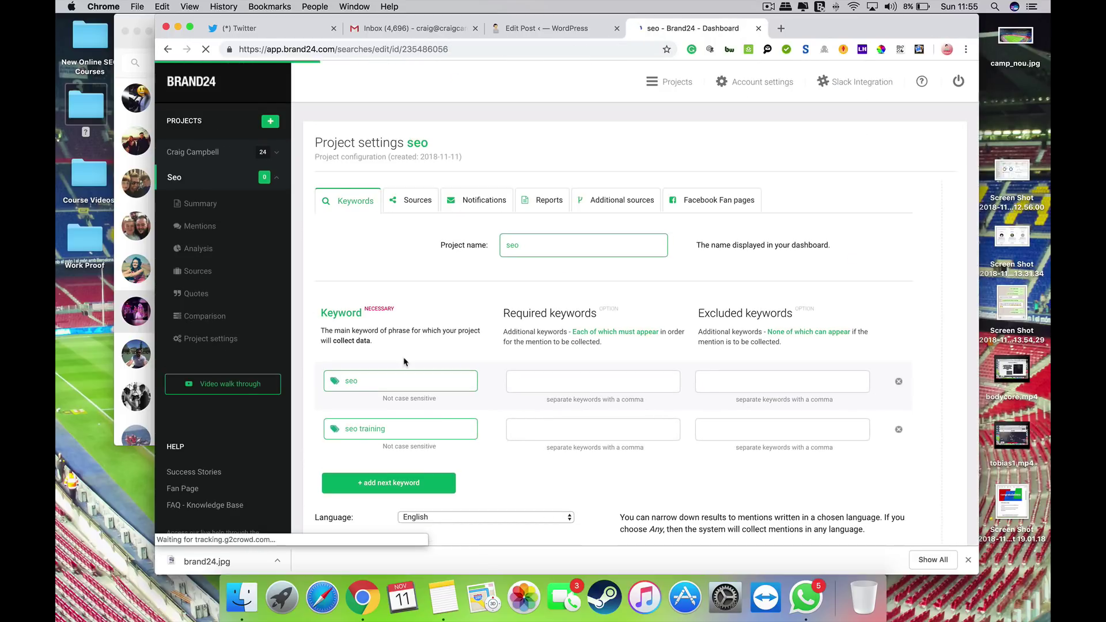
pyautogui.click(425, 196)
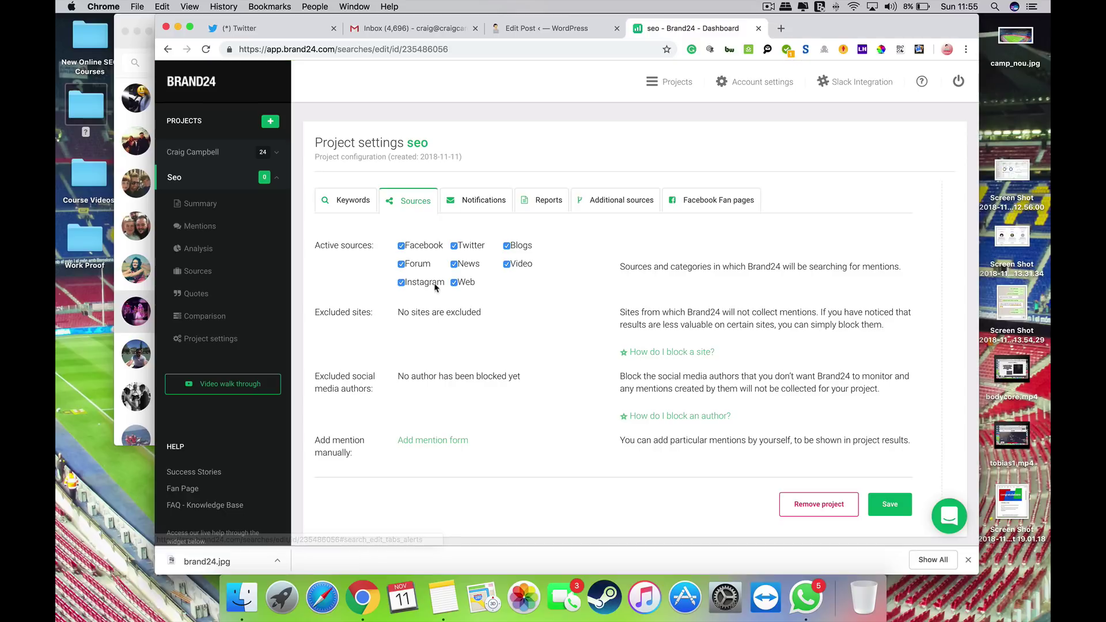
pyautogui.click(717, 201)
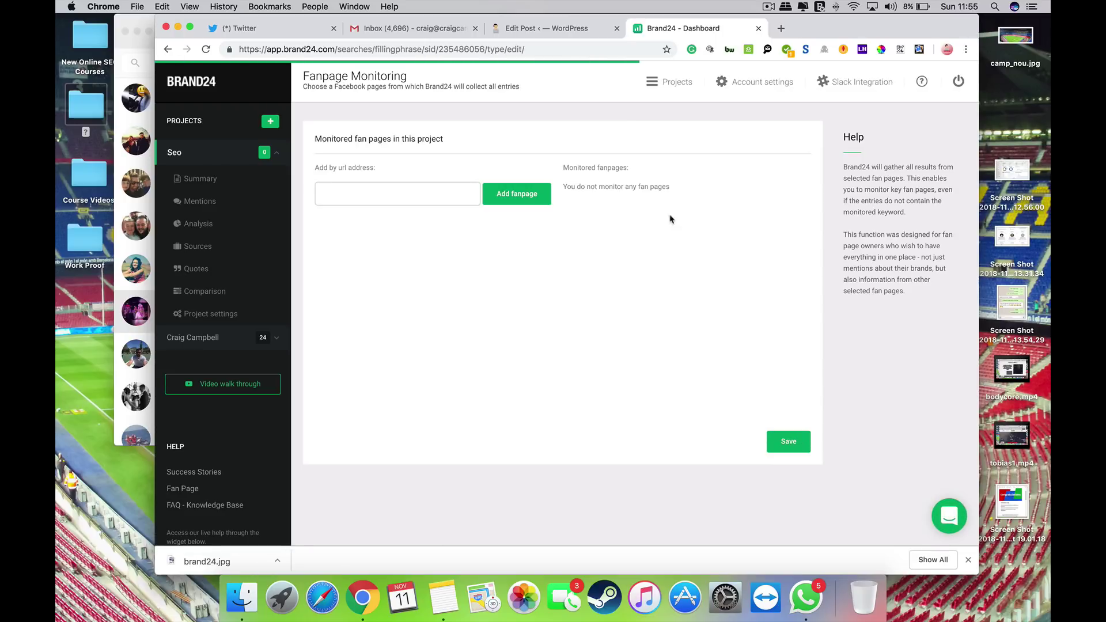
pyautogui.click(215, 338)
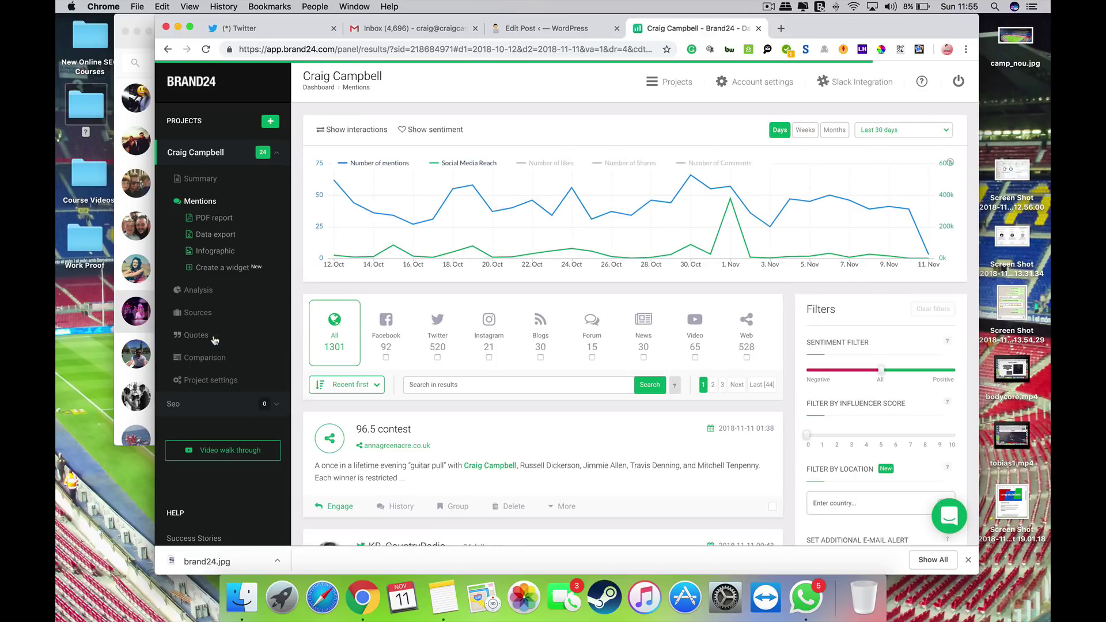
# Step: Open Craig Campbell's project settings and review its Notifications, Sources and Keywords tabs
pyautogui.click(218, 381)
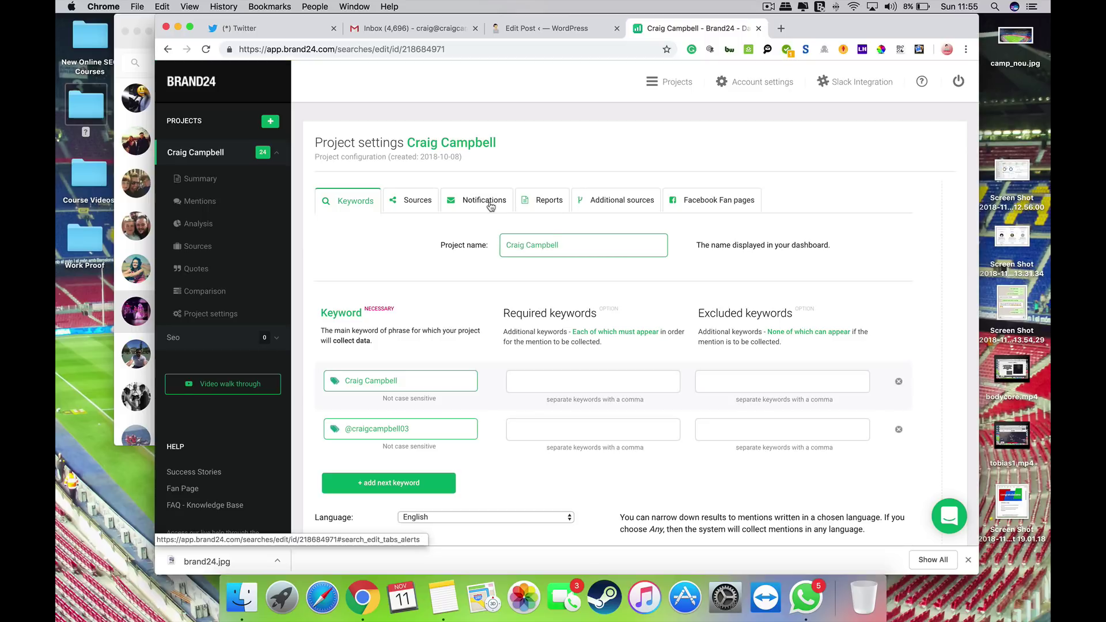
pyautogui.click(490, 207)
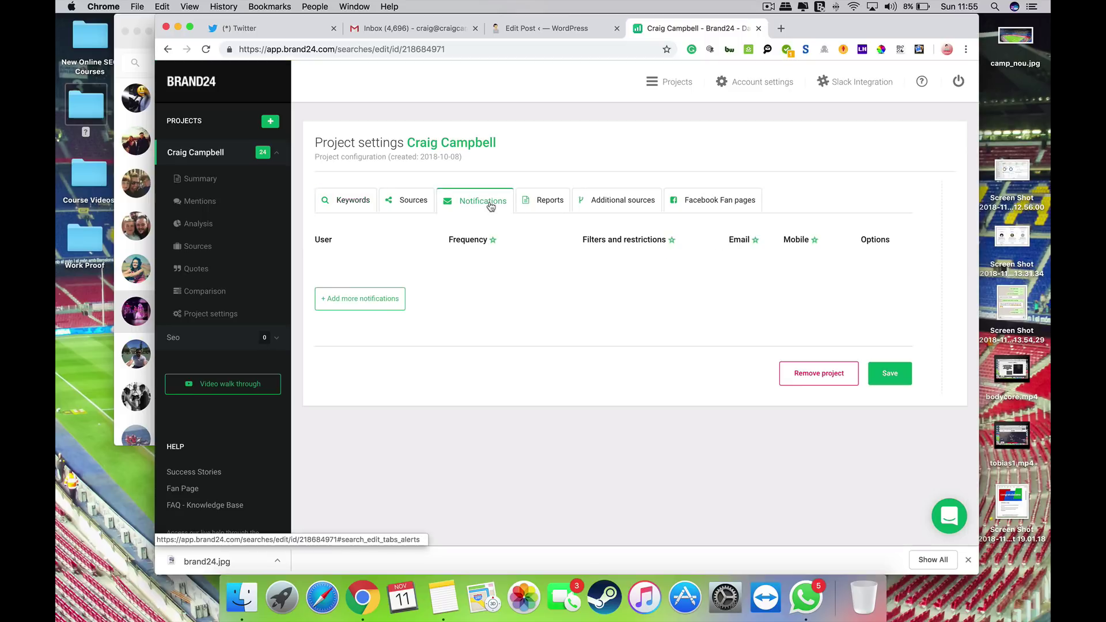
pyautogui.click(419, 201)
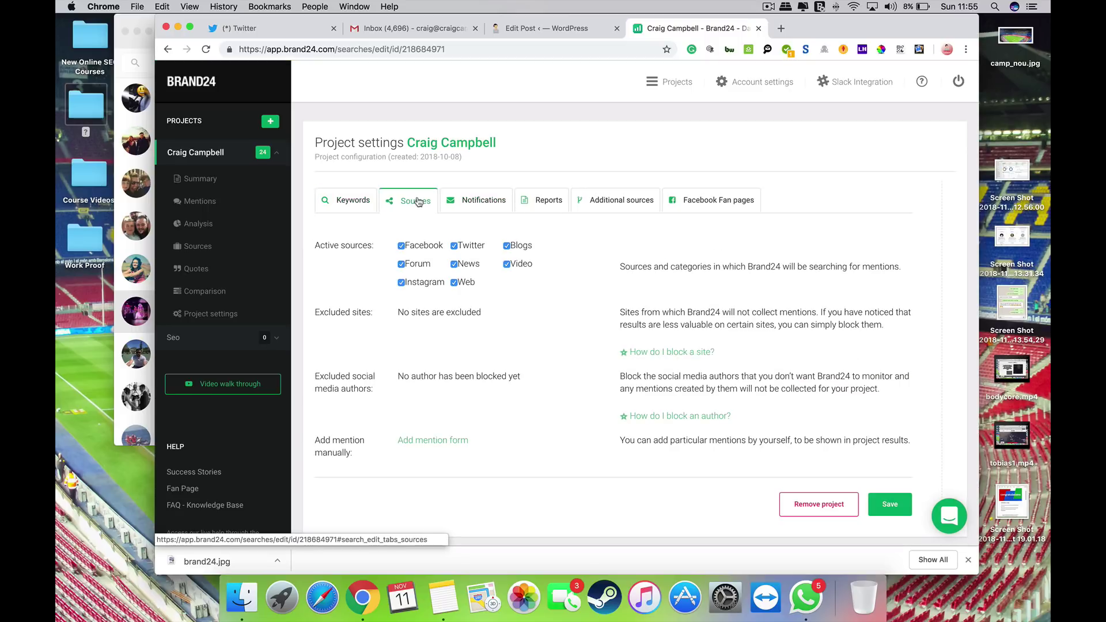
pyautogui.click(344, 203)
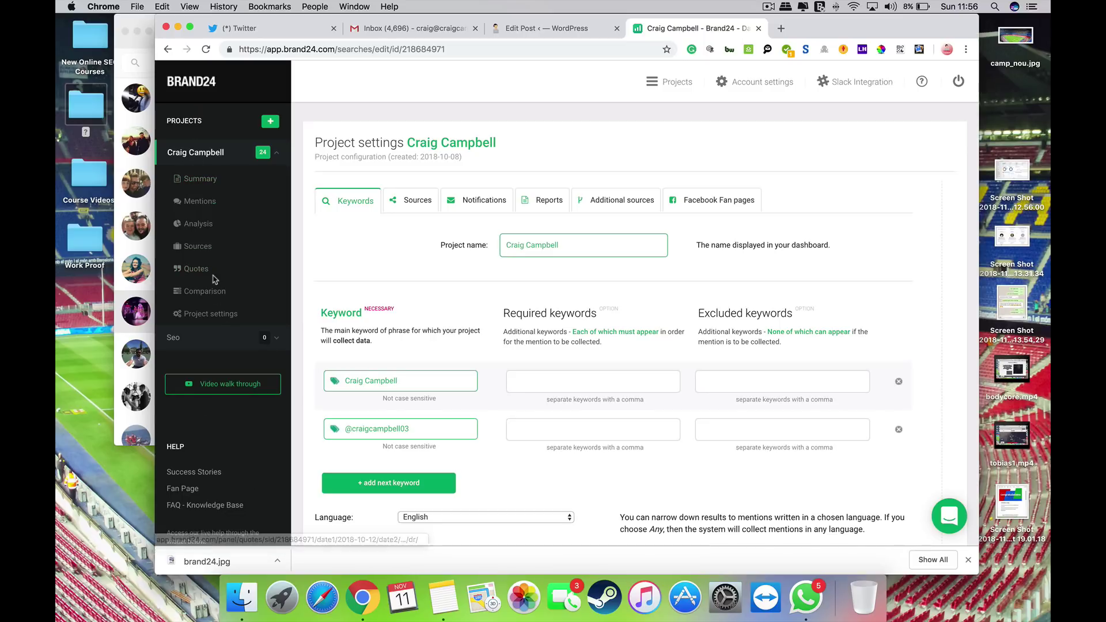
# Step: Delete the Seo project from the projects list, confirming the deletion
pyautogui.click(190, 123)
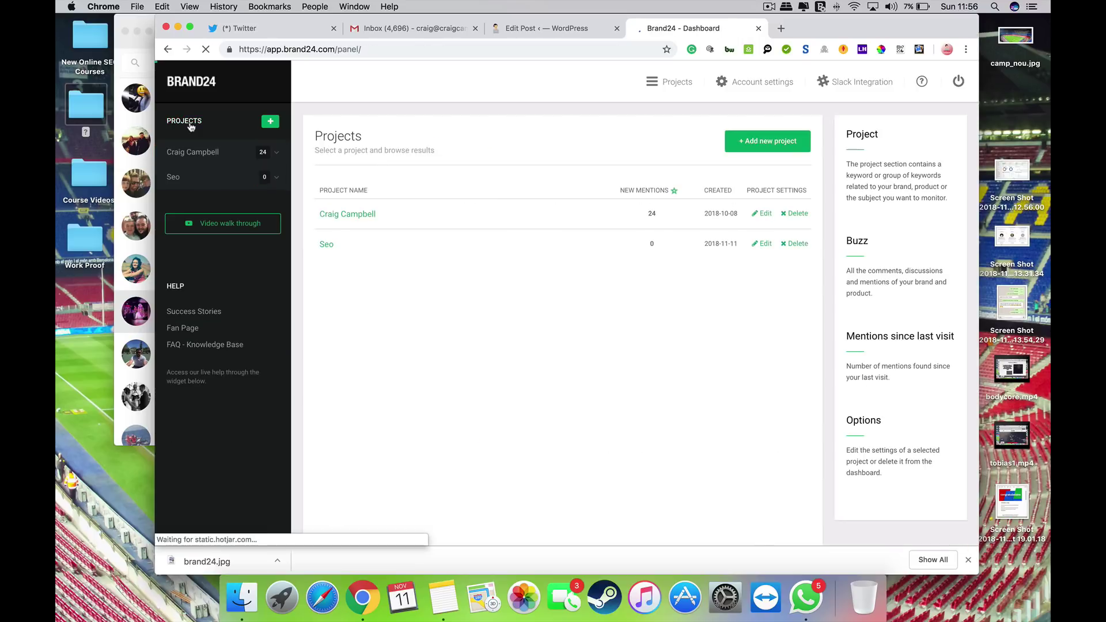
pyautogui.click(805, 245)
pyautogui.click(634, 344)
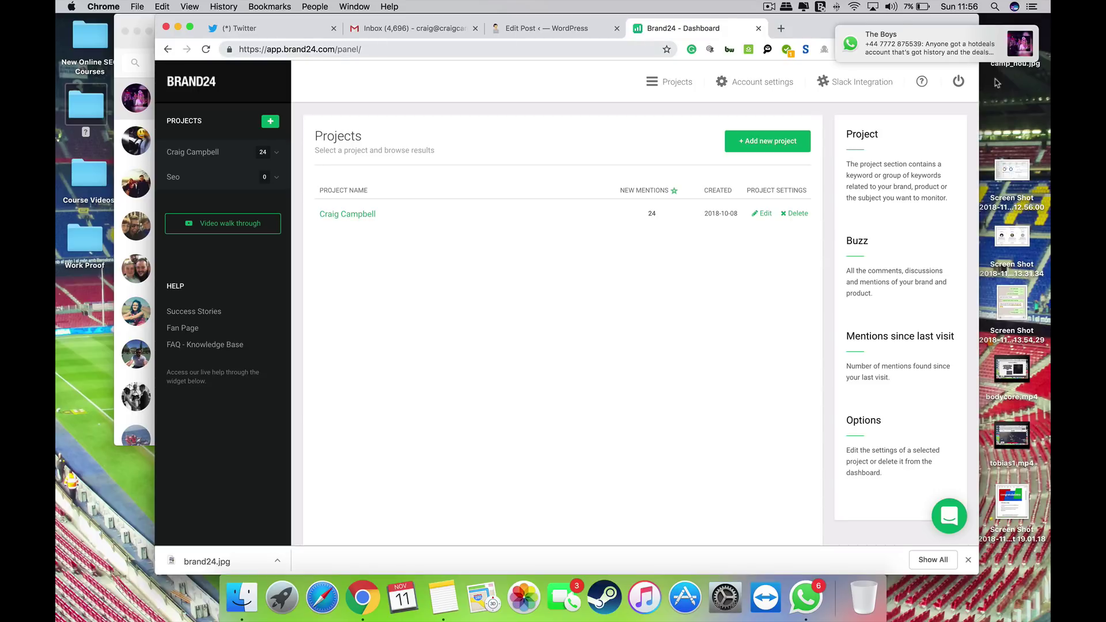
# Step: Quit WhatsApp from the Dock and open Craig Campbell's mentions dashboard
pyautogui.moveTo(863, 34)
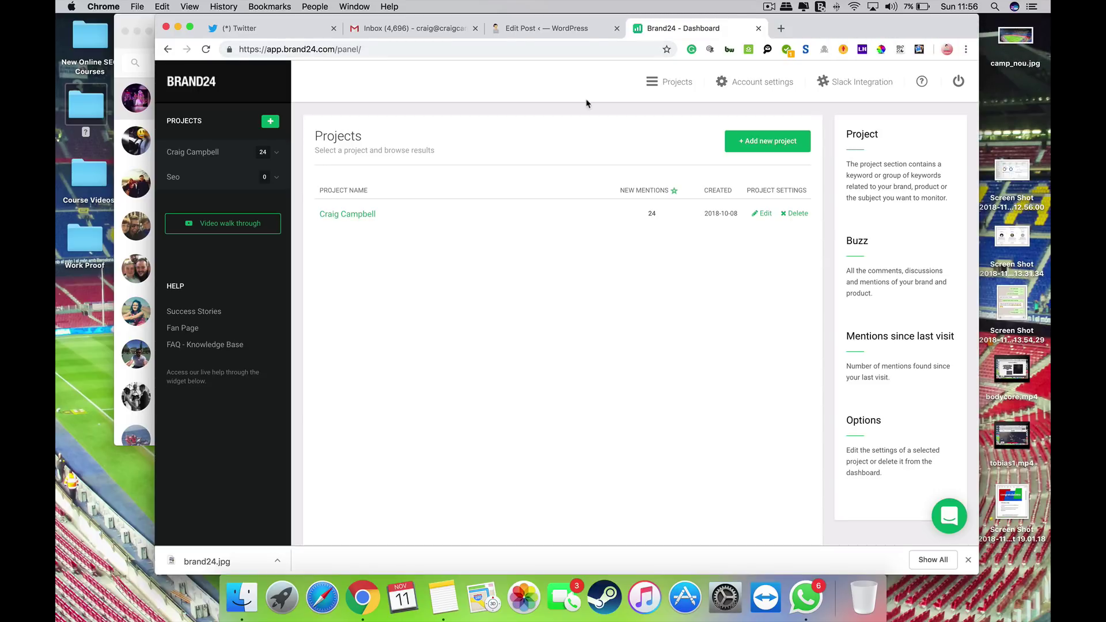
pyautogui.rightClick(812, 595)
pyautogui.click(824, 552)
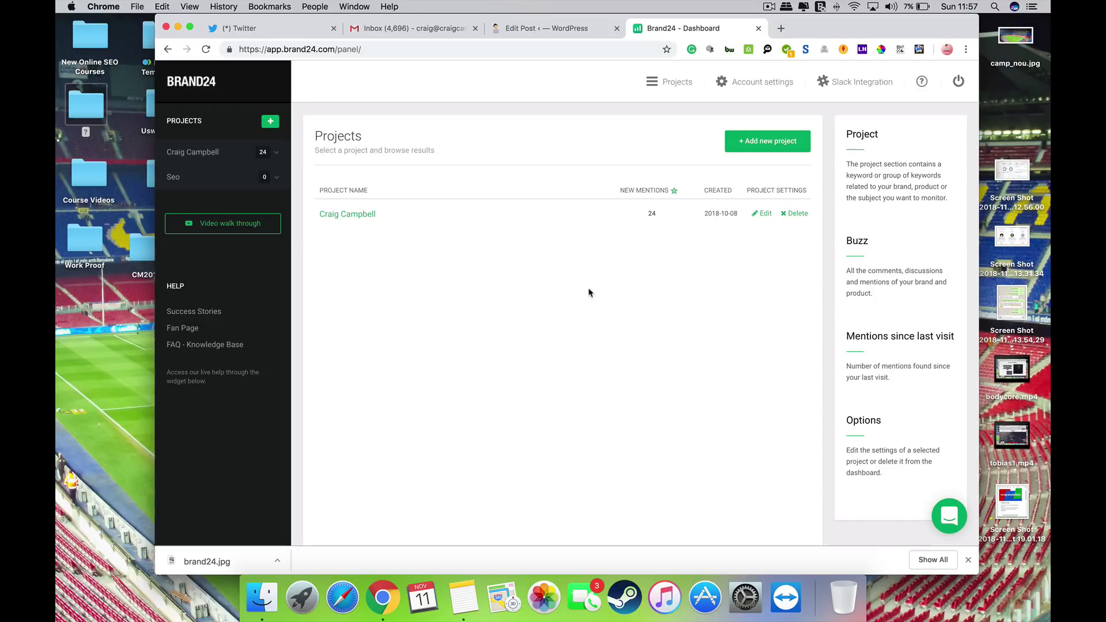
pyautogui.click(196, 153)
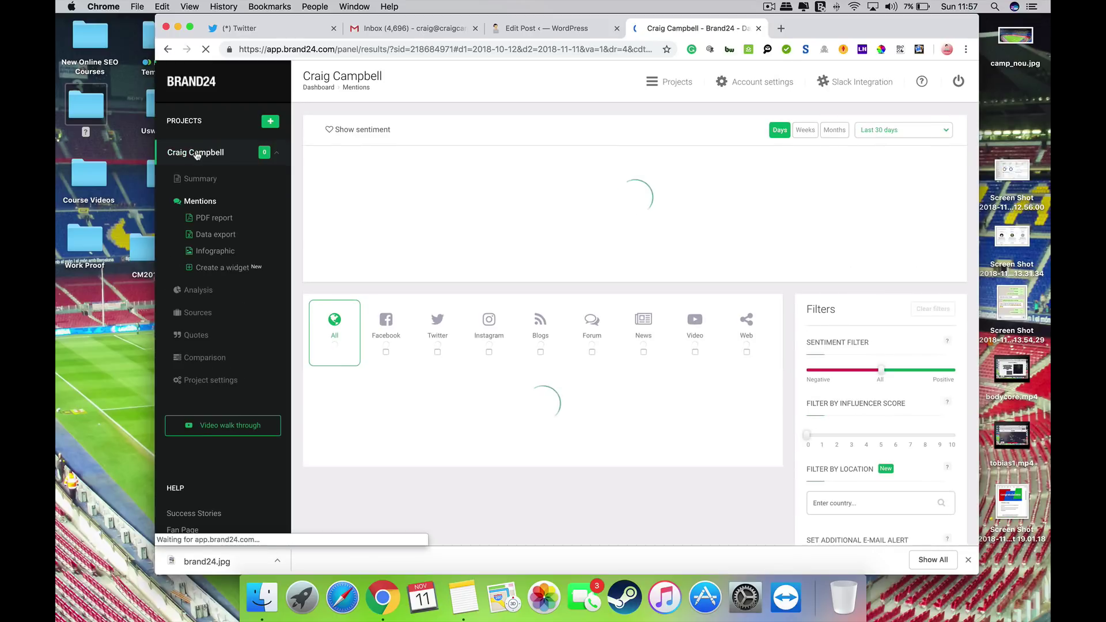